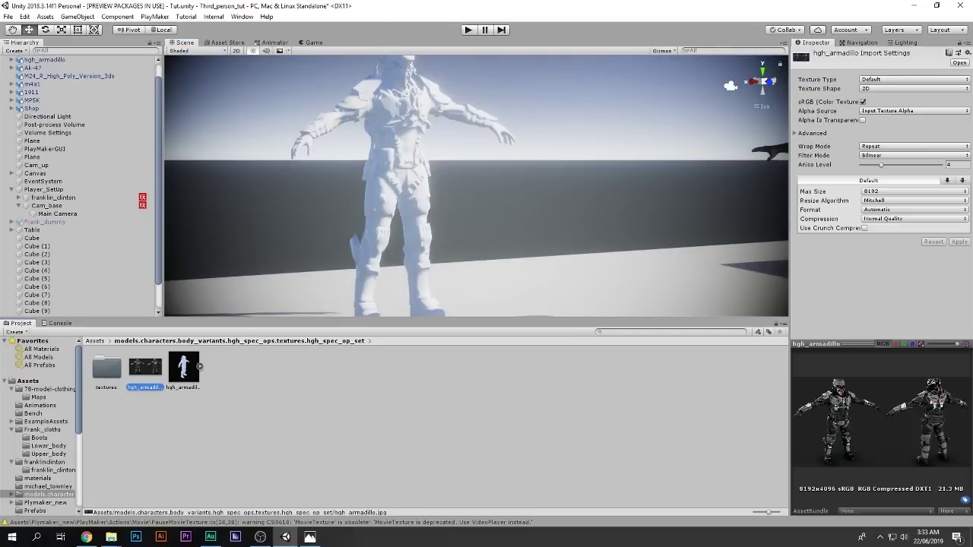
Open the textures subfolder and create a new material in it with the default name
double_click(107, 367)
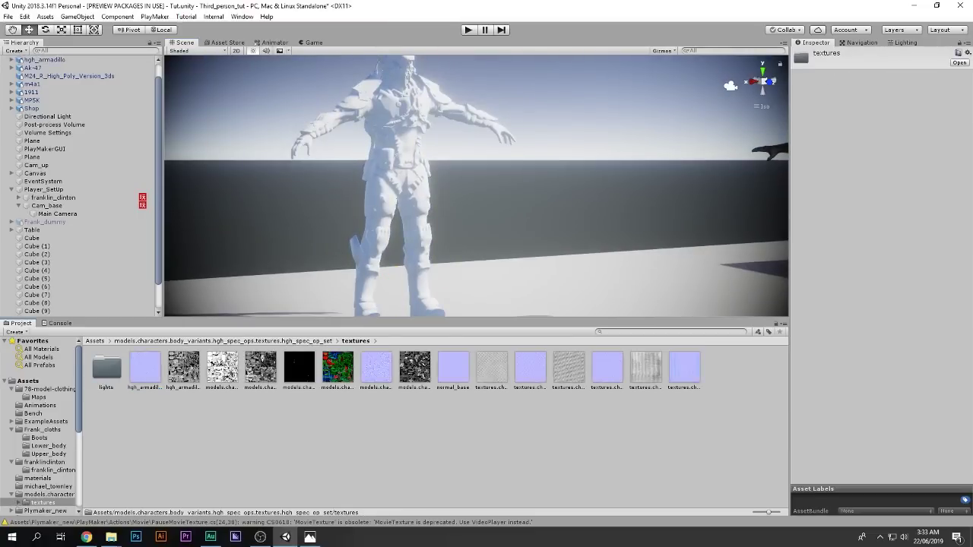
right_click(181, 355)
mouse_move(245, 224)
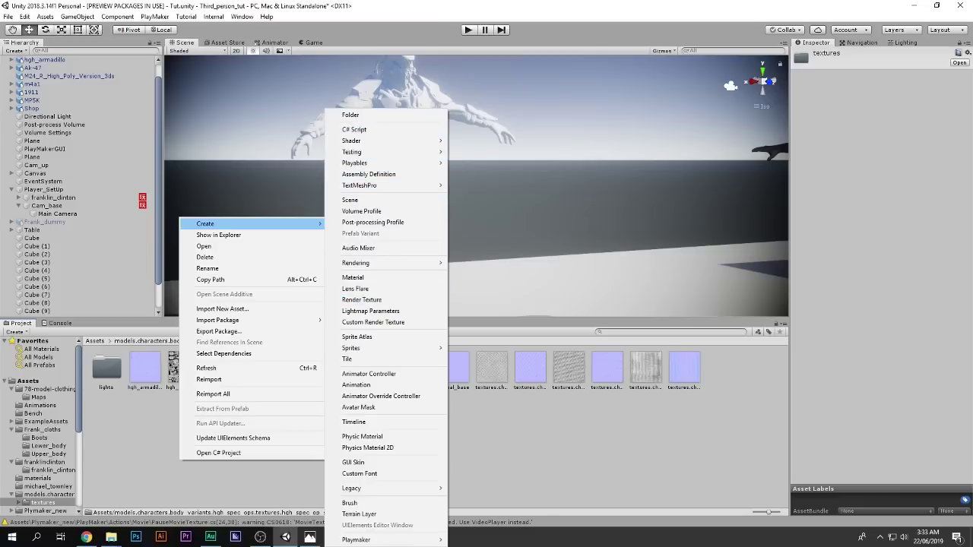
left_click(352, 277)
key("Return")
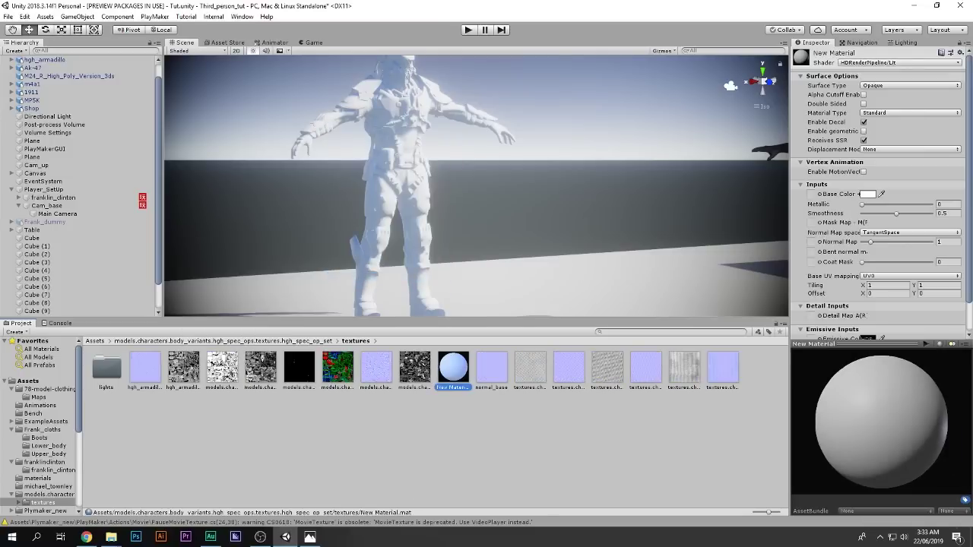
Assign the hgh_spec_op_clr texture as the new material's base color map and apply the material to the armadillo character
left_click(261, 368)
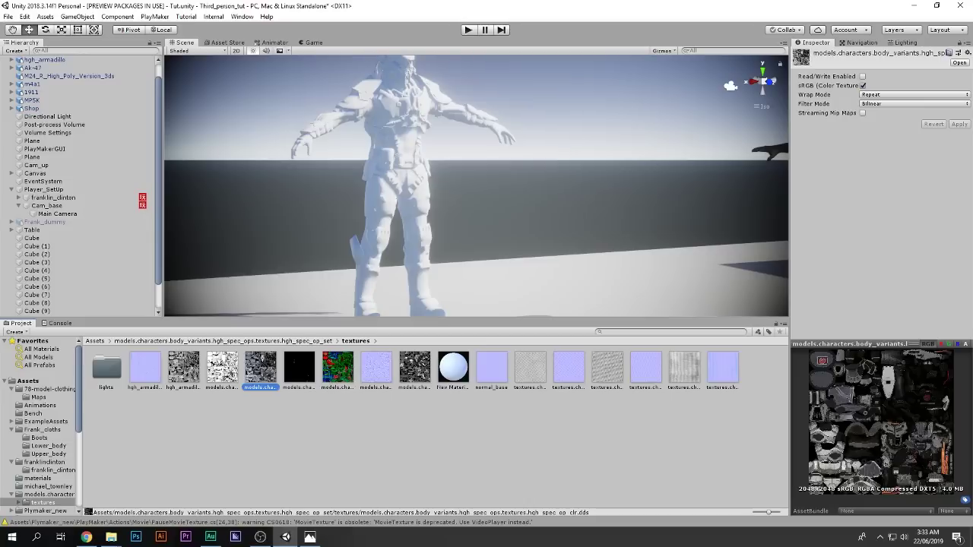
left_click(183, 368)
left_click(222, 368)
left_click(261, 368)
left_click(453, 368)
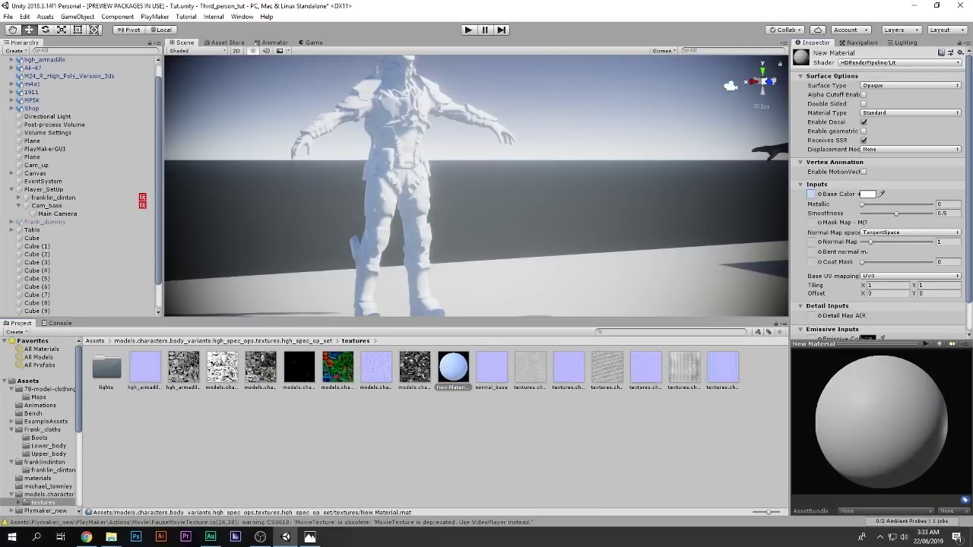
left_click_drag(261, 368, 811, 194)
left_click_drag(453, 368, 392, 99)
scroll(388, 95, "up", 8)
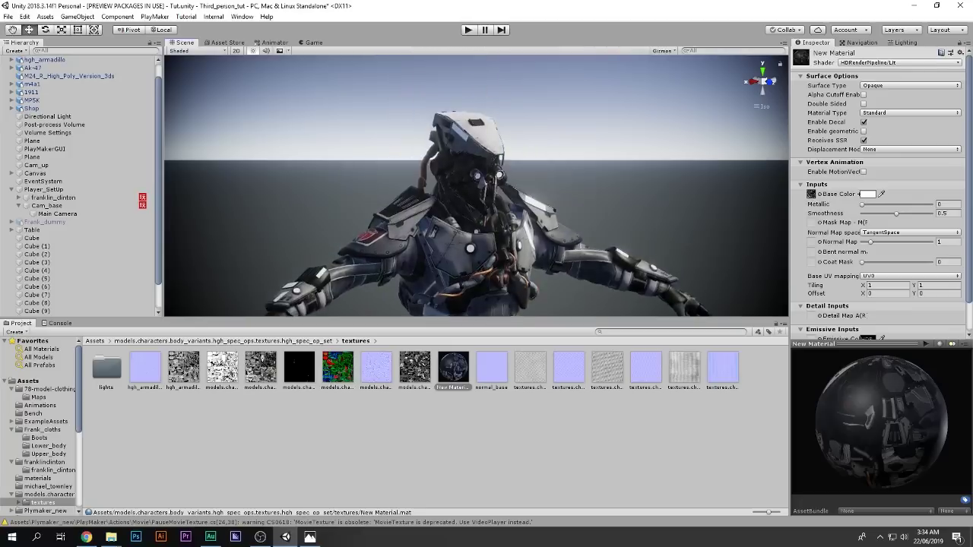
Try to assign the second hgh_armadillo texture to the new material, and undo the assignment
scroll(387, 95, "down", 3)
left_click(183, 368)
left_click(454, 368)
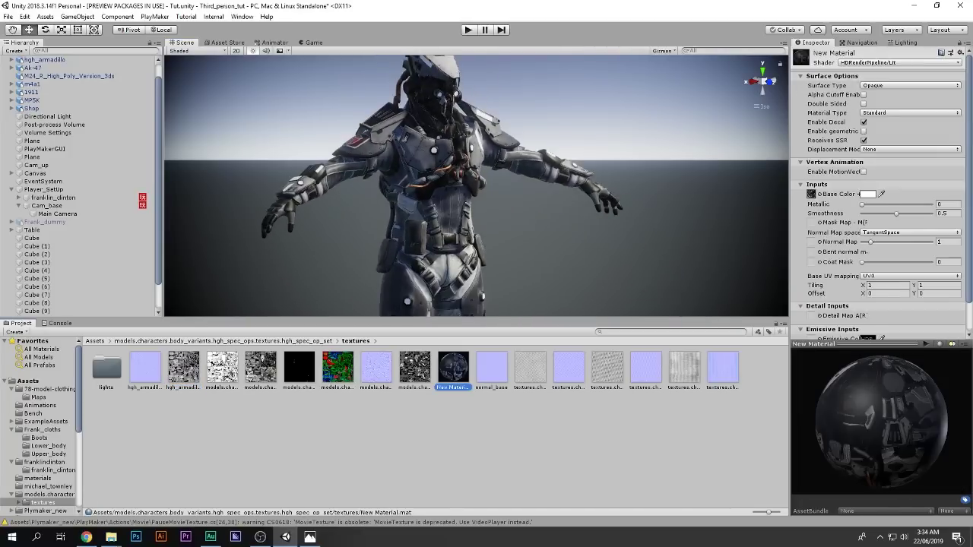
scroll(874, 198, "down", 2)
left_click_drag(183, 368, 811, 285)
scroll(471, 190, "down", 2)
key("ctrl+z")
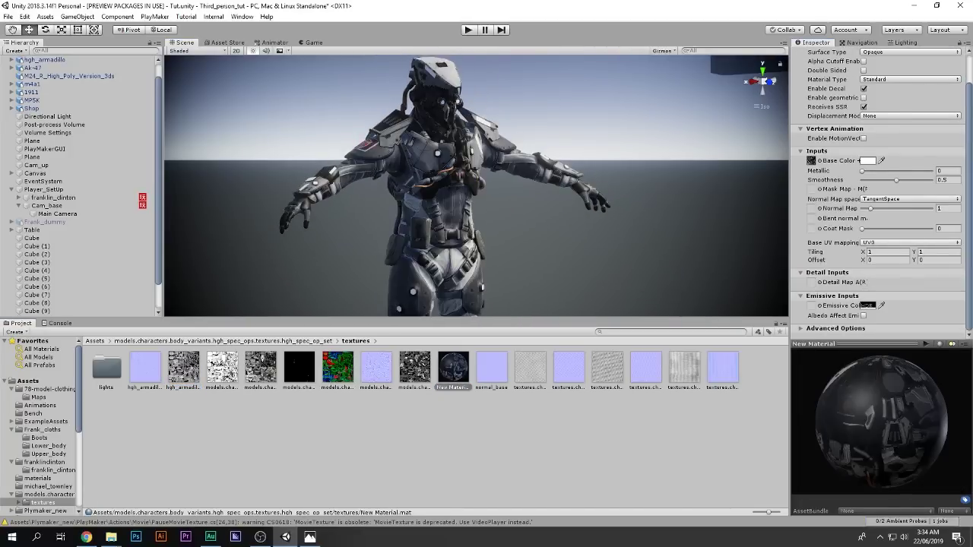
Assign a normal map to the new material and set its strength to 0.01
left_click(184, 368)
left_click(453, 368)
left_click_drag(871, 242, 864, 242)
left_click(261, 369)
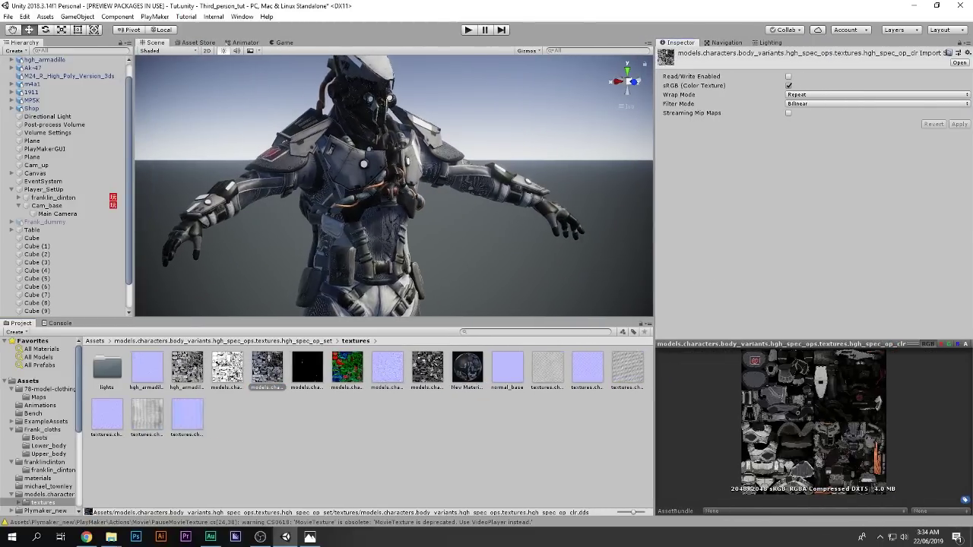
left_click(468, 368)
left_click(897, 112)
left_click(897, 150)
left_click(889, 85)
left_click(874, 233)
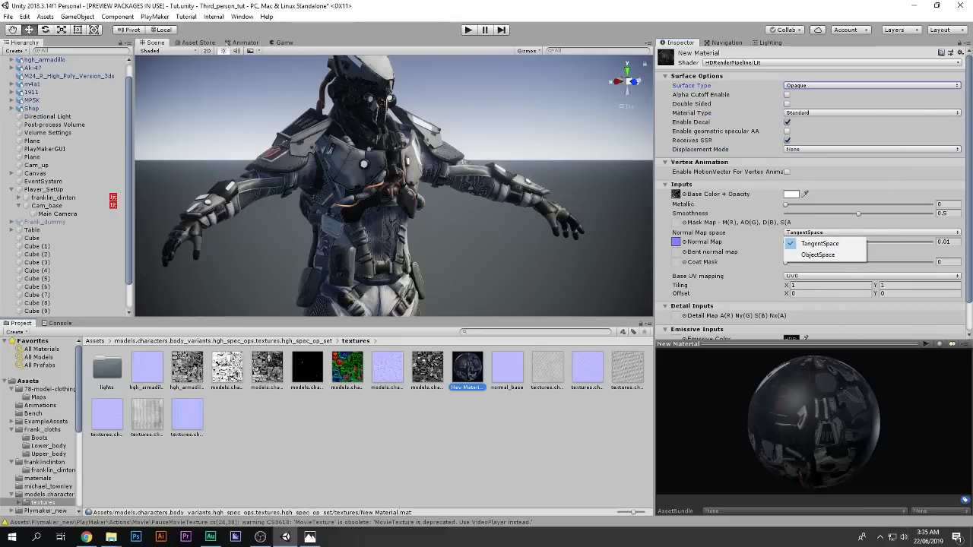
left_click(833, 63)
key("Escape")
Assign the models.characters texture listed just before the new material as that material's mask map
left_click(427, 368)
left_click(468, 368)
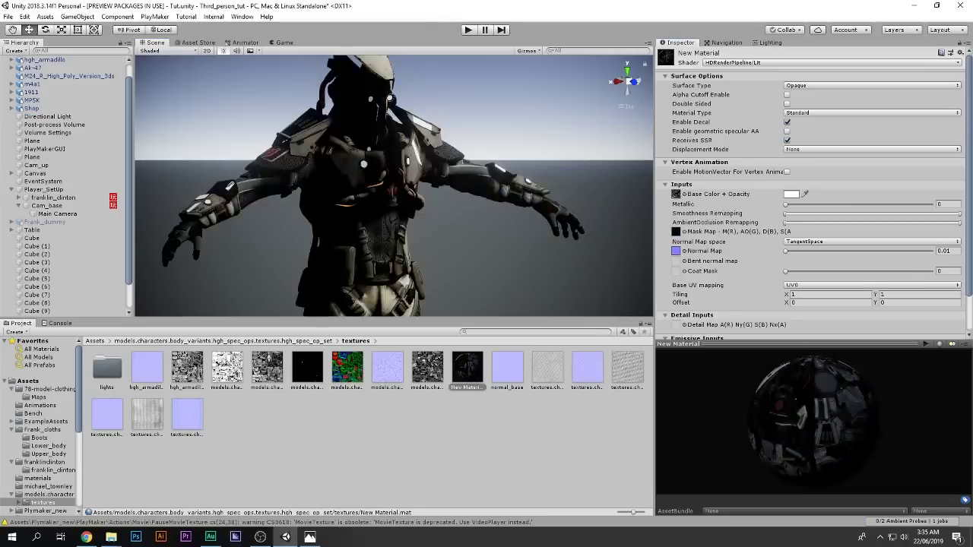
left_click_drag(427, 368, 676, 223)
mouse_move(380, 197)
left_mouse_down()
mouse_move(456, 196)
mouse_move(388, 200)
left_mouse_up()
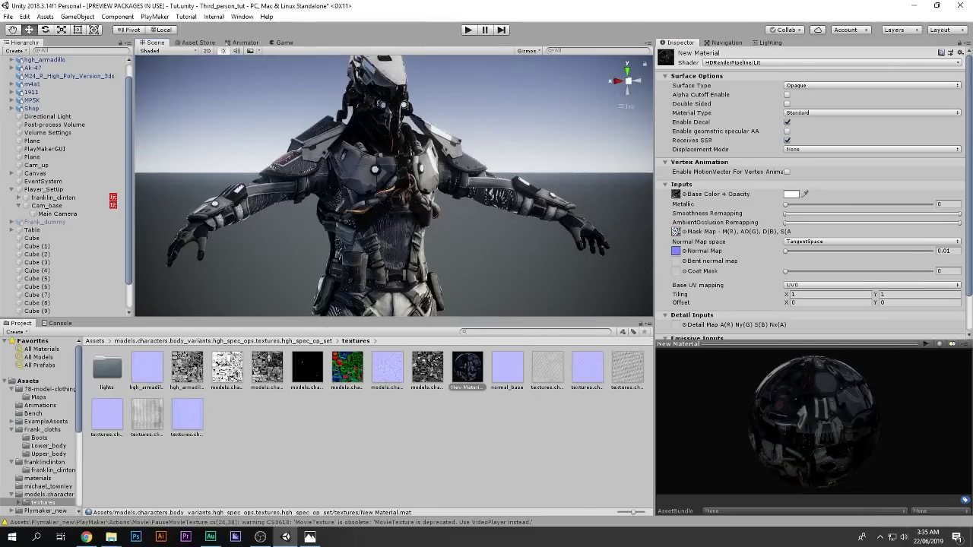
Assign the mostly black texture as the material's emissive map and set the emissive color to red
left_click(308, 368)
left_click(467, 368)
scroll(791, 228, "down", 5)
left_click_drag(307, 368, 675, 306)
left_click(792, 306)
left_click(74, 79)
left_click(101, 251)
left_click_drag(396, 198, 414, 200)
scroll(393, 186, "up", 5)
Create a second material in the textures folder, try applying it to the armadillo character, and undo that
right_click(315, 418)
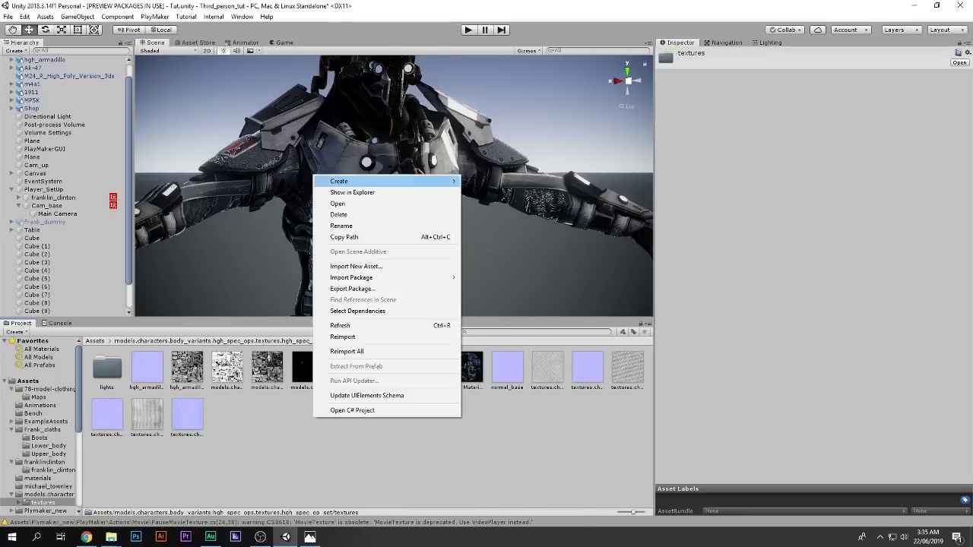
mouse_move(347, 181)
left_click(494, 278)
left_click_drag(507, 368, 396, 198)
key("ctrl+z")
scroll(790, 228, "down", 3)
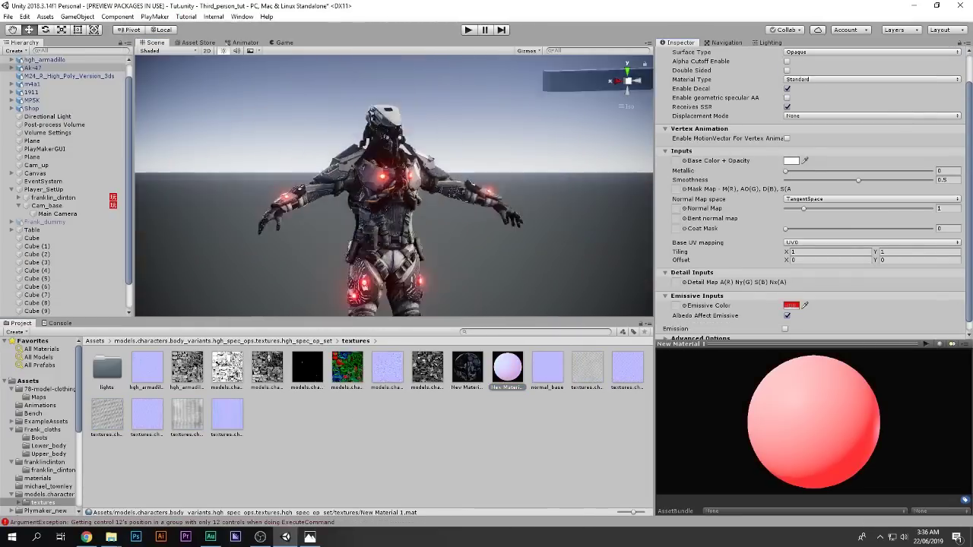
Raise the normal map strength of the armadillo character's material to 2.84
scroll(394, 186, "up", 5)
scroll(394, 186, "down", 2)
mouse_move(394, 186)
left_mouse_down()
mouse_move(456, 191)
mouse_move(403, 186)
left_mouse_up()
left_click(467, 368)
left_click_drag(804, 219, 788, 218)
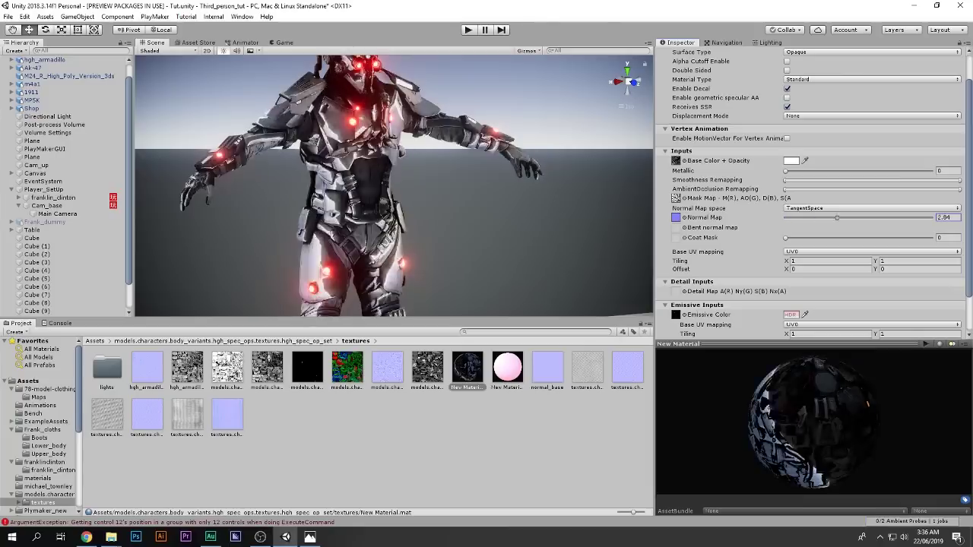
left_click(227, 416)
scroll(394, 186, "up", 5)
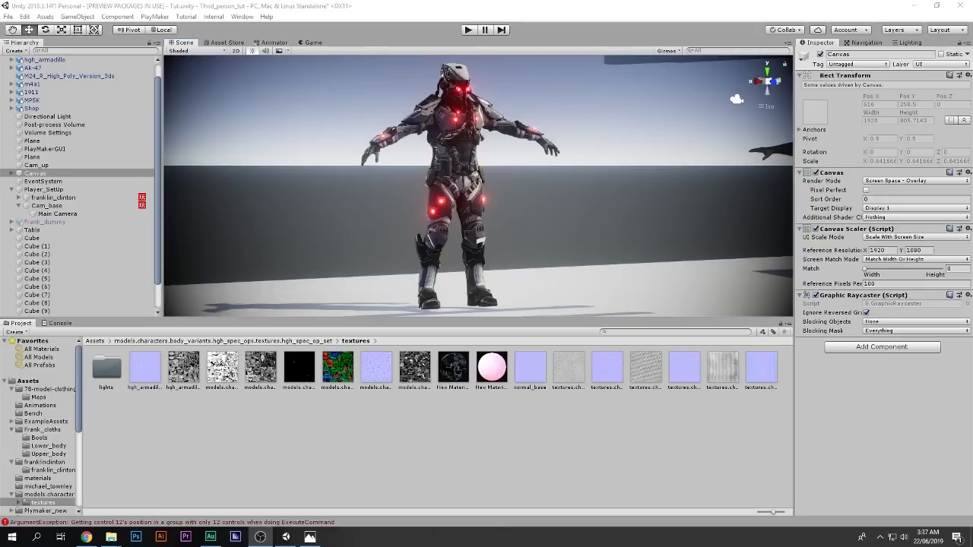
Run the game in a maximized, unpaused view and walk the player up to the armadillo character
left_click_drag(486, 190, 389, 185)
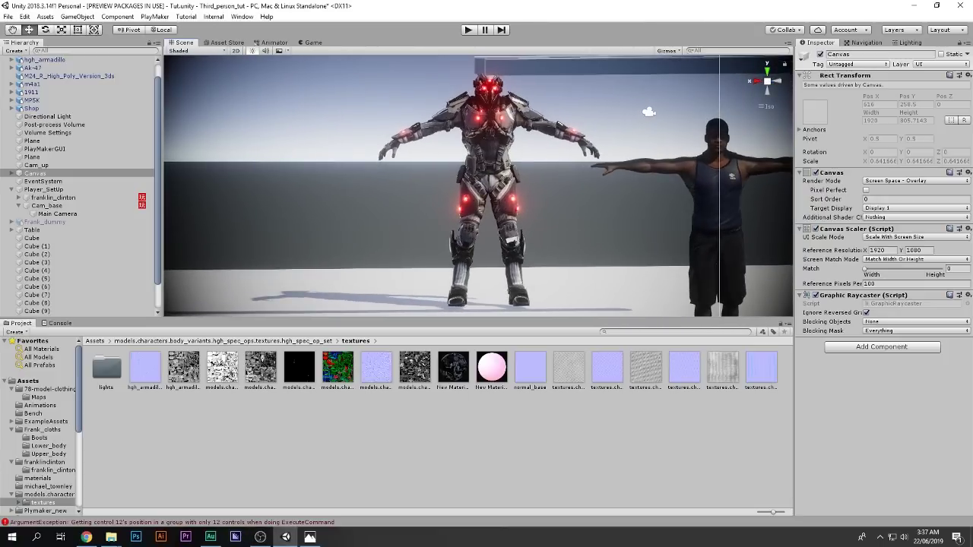
key("ctrl+p")
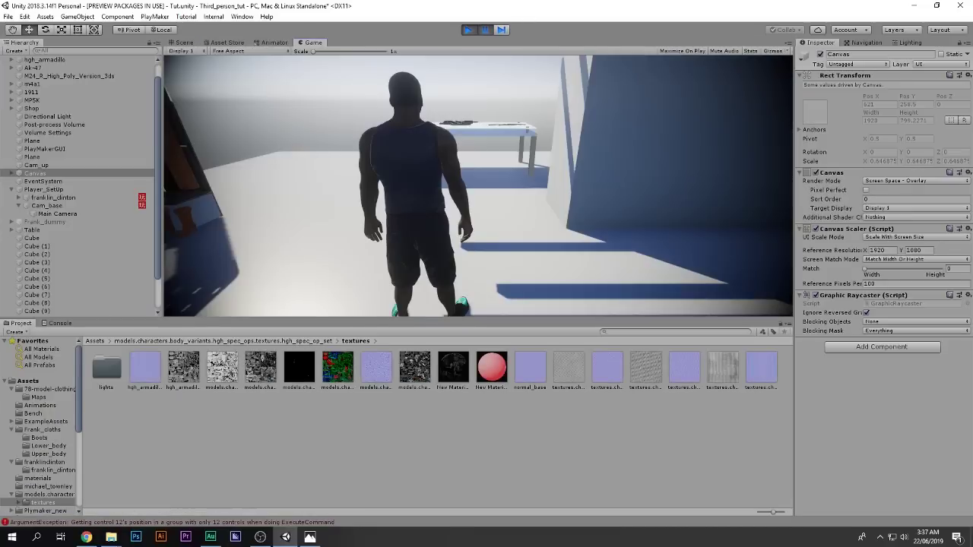
key("shift+space")
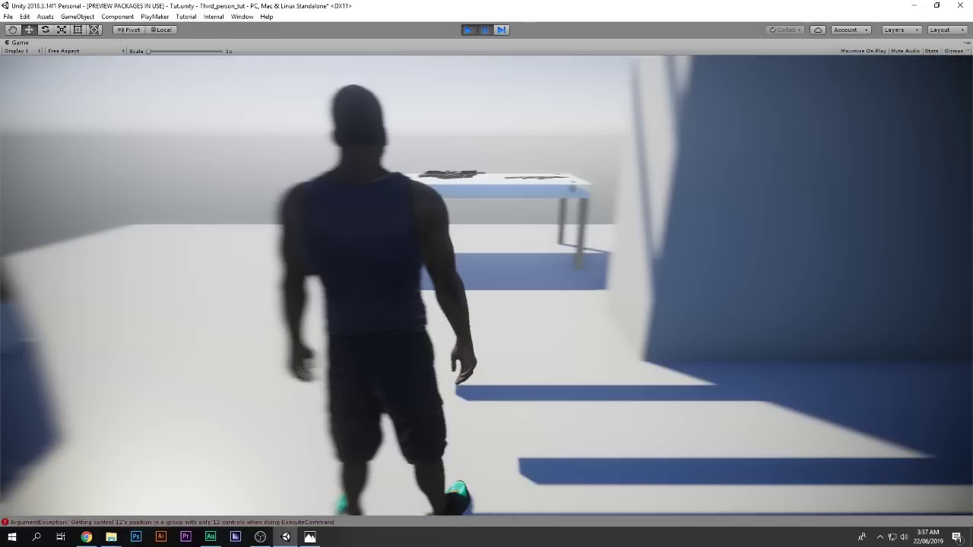
key("ctrl+shift+p")
key("w")
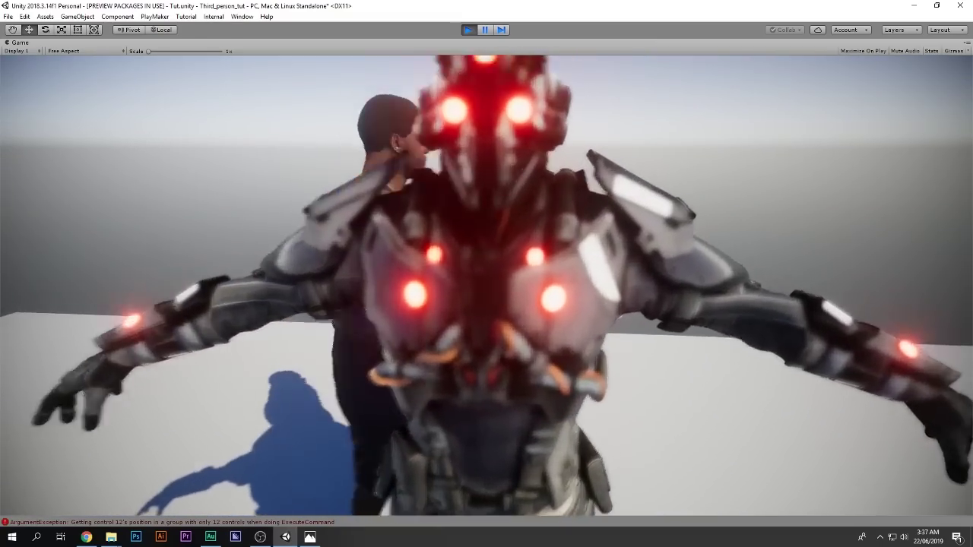
key("w")
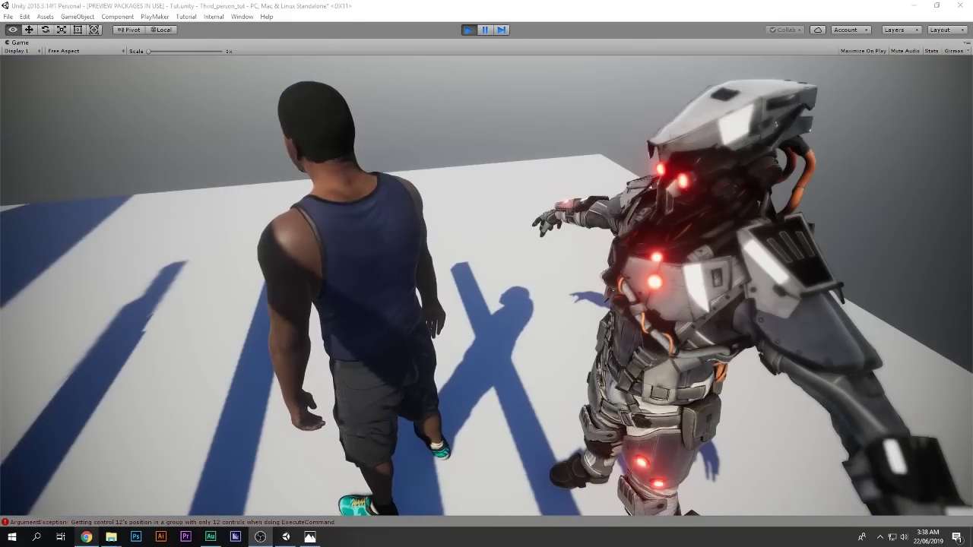
Switch to the character rigging video in Chrome and return to the running game in Unity
key("alt+Tab")
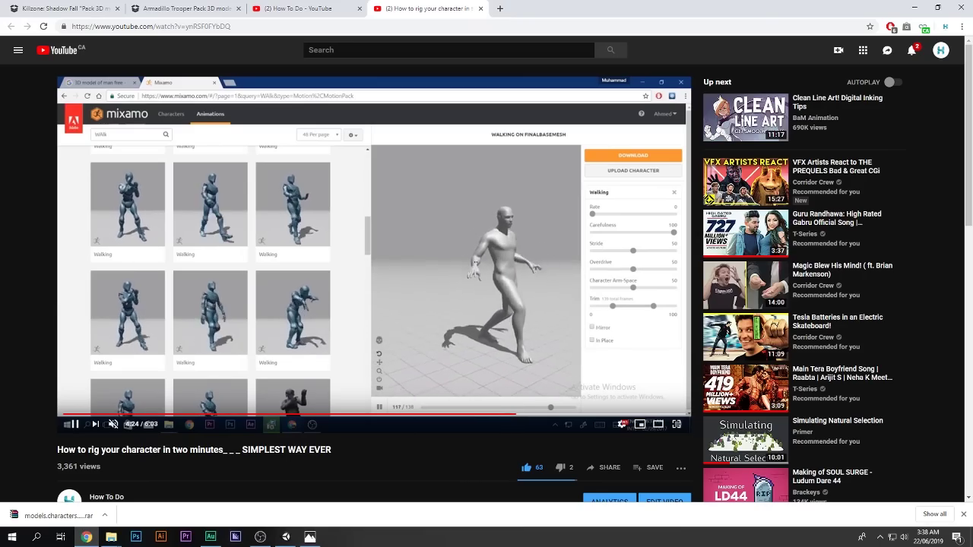
key("alt+Tab")
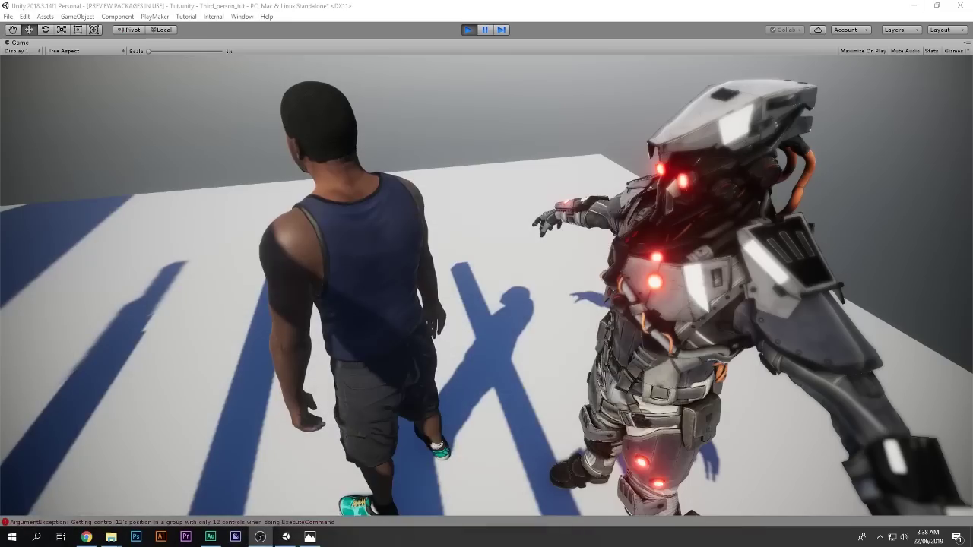
Walk the player around the armadillo character to examine its materials and glowing lights from all sides
key("s")
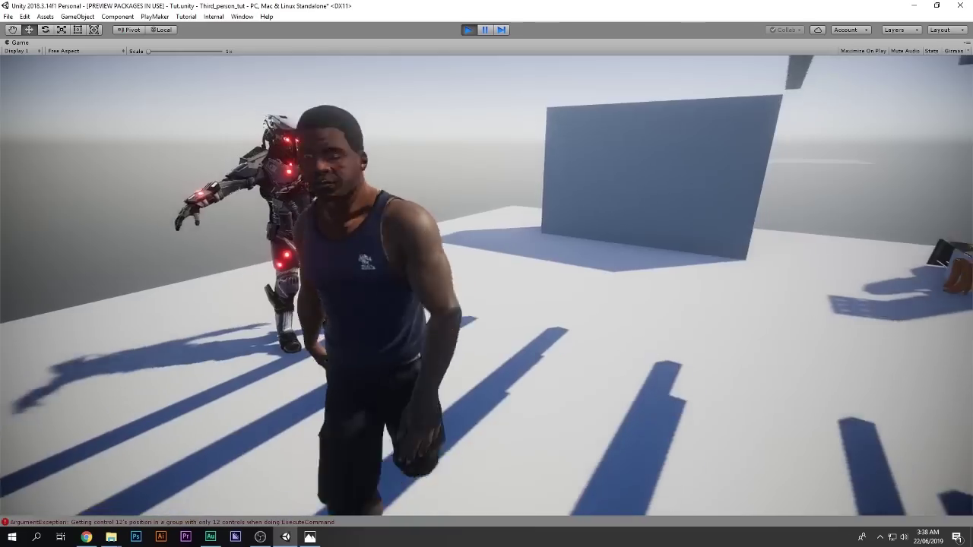
key("w")
key("d")
key("w")
key("a")
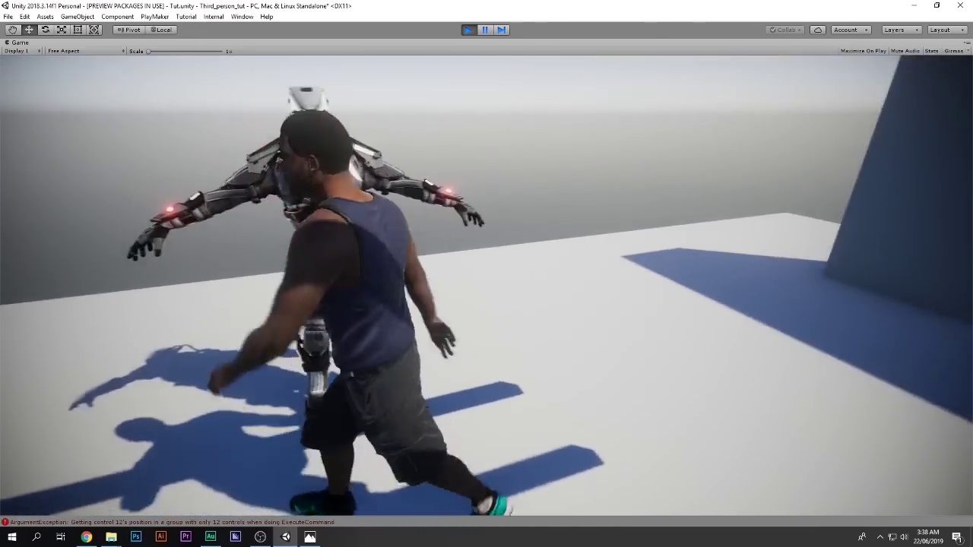
key("s")
key("w")
key("a")
key("w")
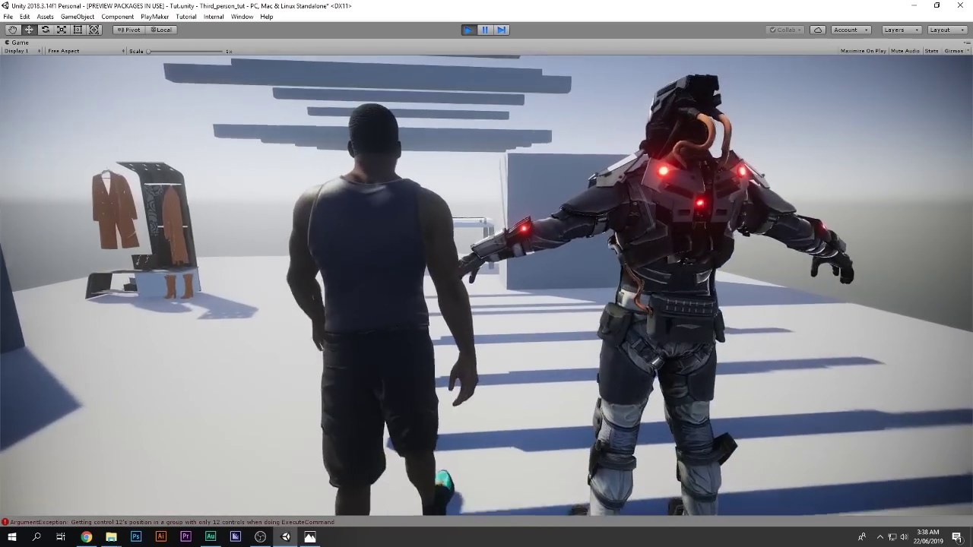
key("w")
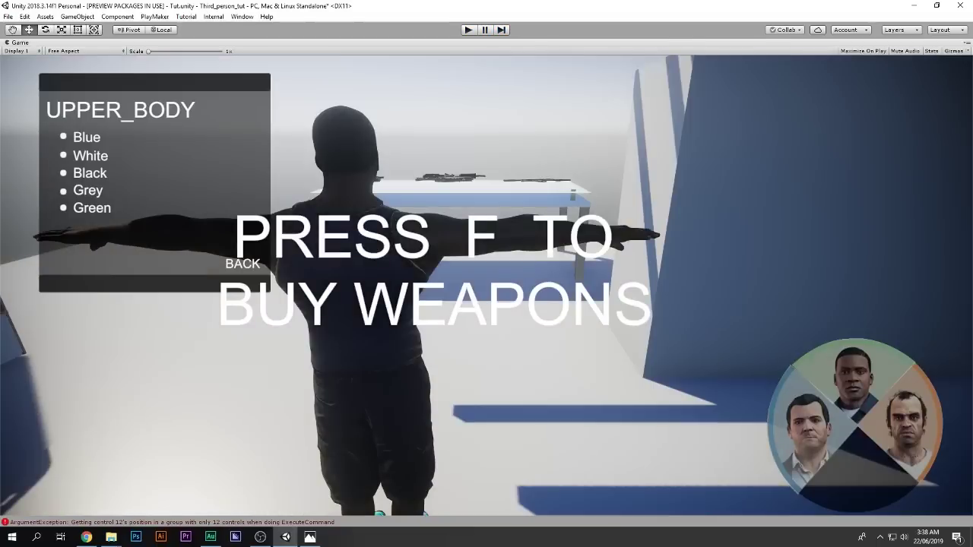
Restore the full editor layout and return to the Scene view of the armadillo character
key("shift+space")
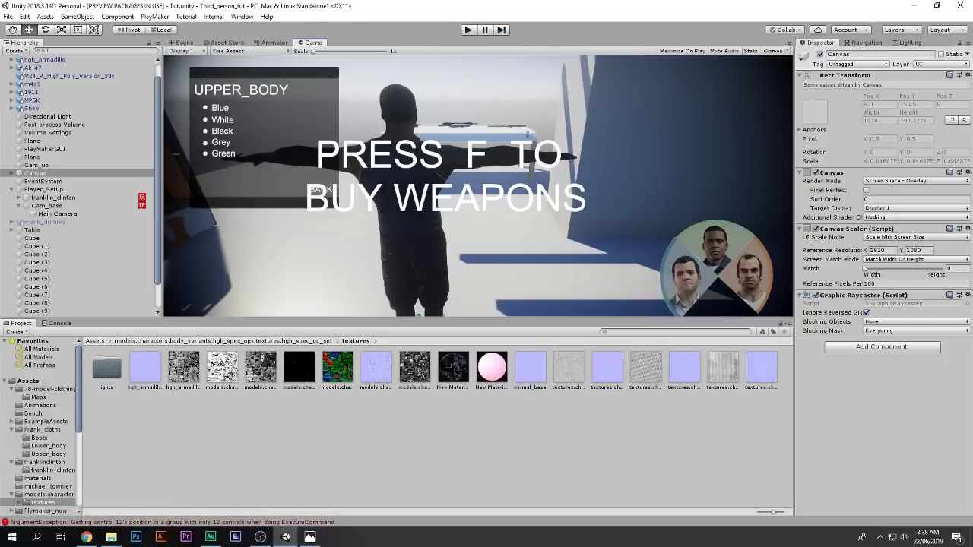
left_click(184, 51)
left_click(183, 43)
left_click(184, 42)
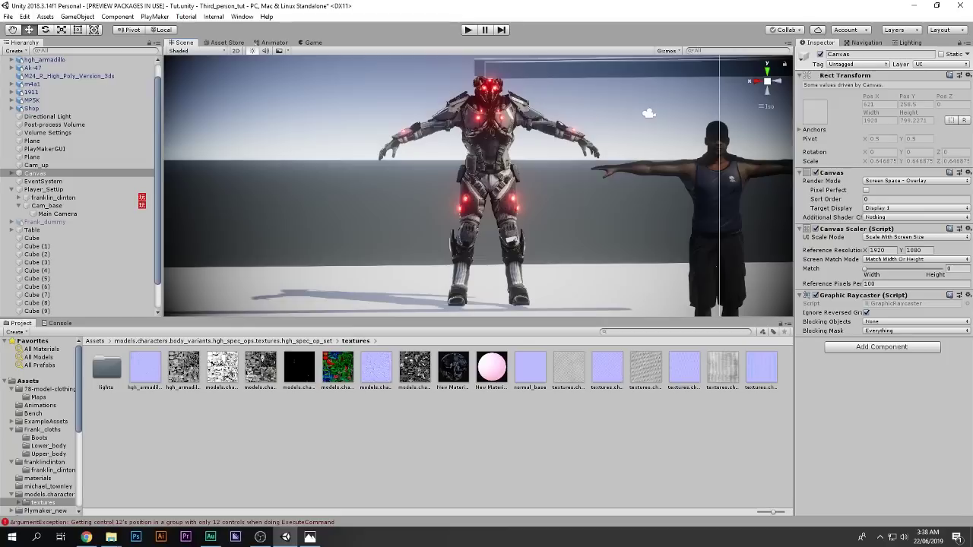
left_click_drag(319, 159, 373, 185)
Switch to Chrome and browse the Killzone: Shadow Fall character models on the Pack 3D models site
key("alt+Tab")
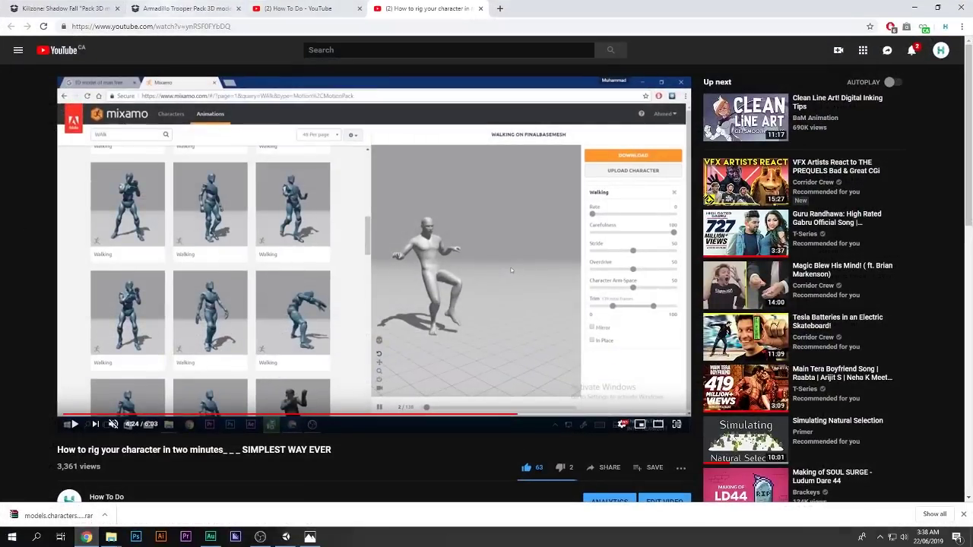
key("ctrl+shift+Tab")
key("ctrl+shift+Tab")
key("ctrl+shift+Tab")
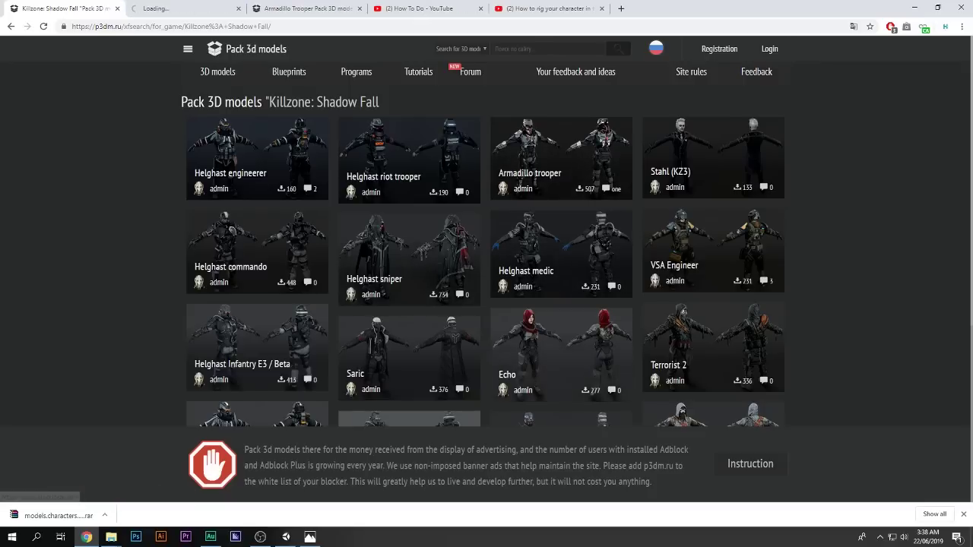
scroll(307, 315, "down", 3)
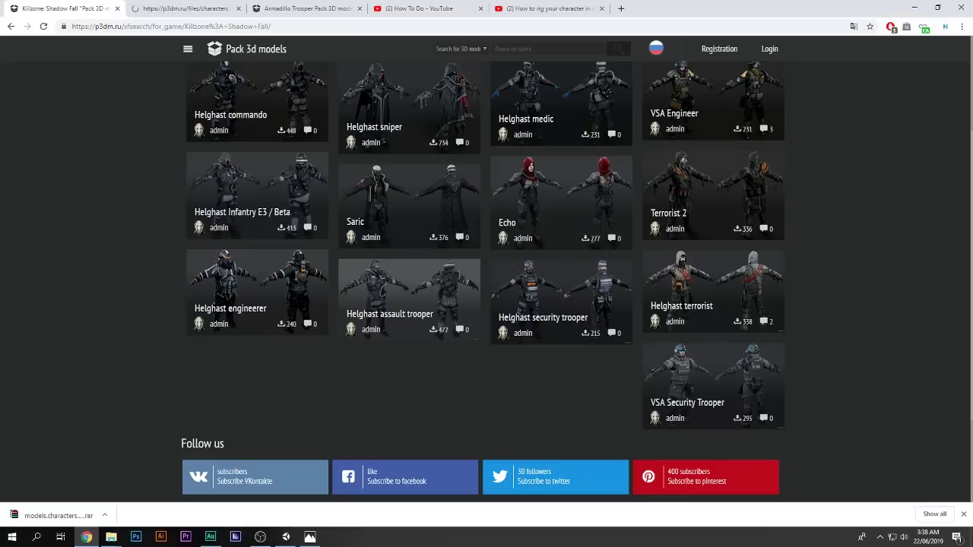
View the Armadillo Trooper model page and its full-size reference image, and close the image's tab
left_click(296, 9)
left_click(204, 9)
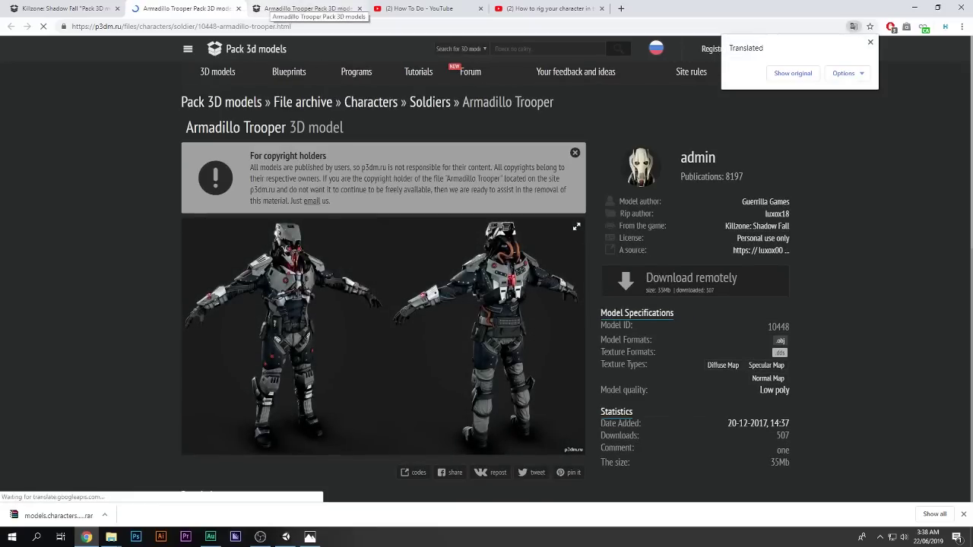
left_click(304, 8)
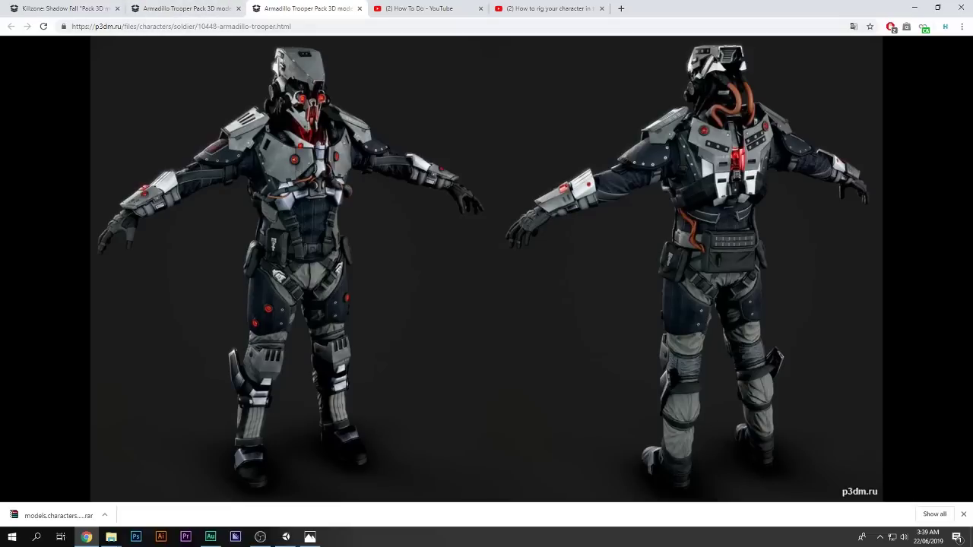
left_click(360, 9)
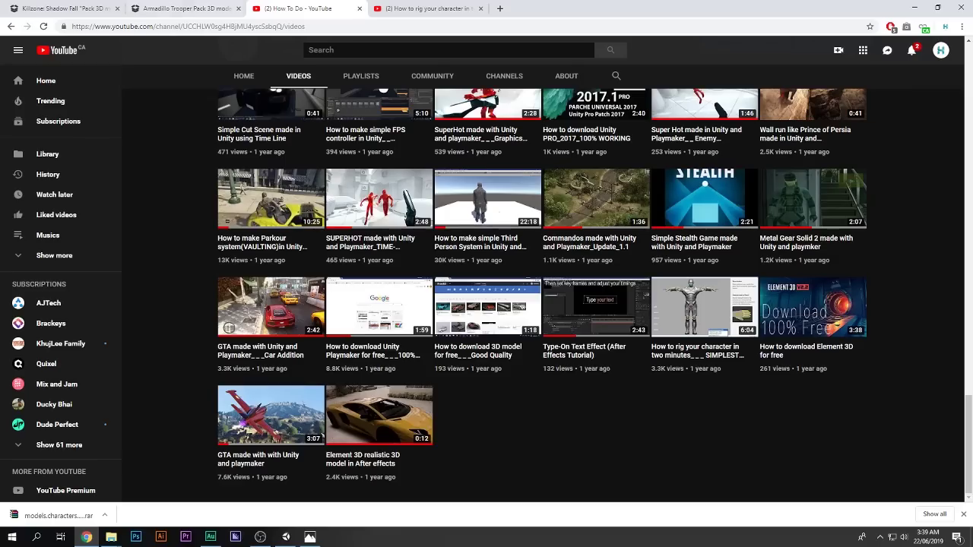
Switch from Chrome back to Unity and view the armadillo character in the Scene view
left_click(186, 8)
left_click(915, 7)
left_click_drag(774, 120, 943, 194)
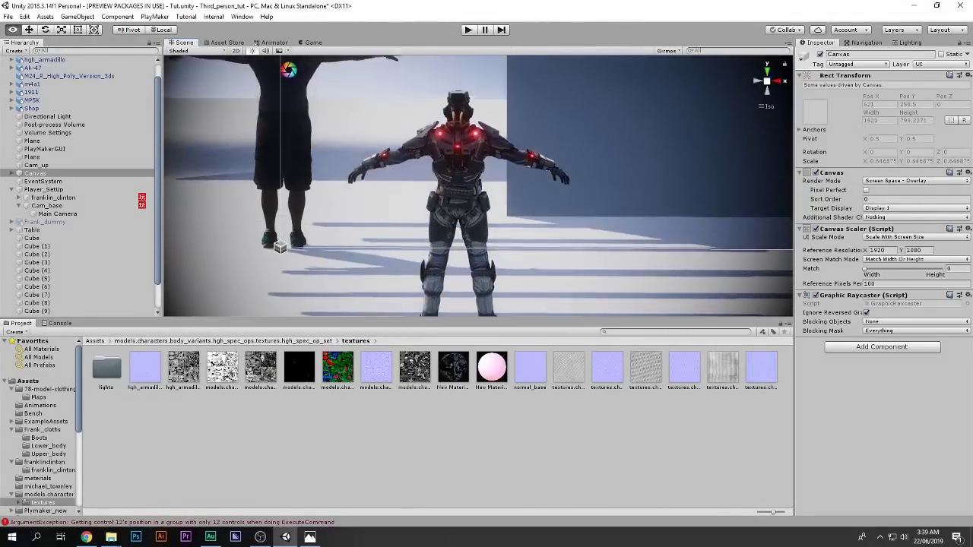
left_click_drag(623, 166, 633, 172)
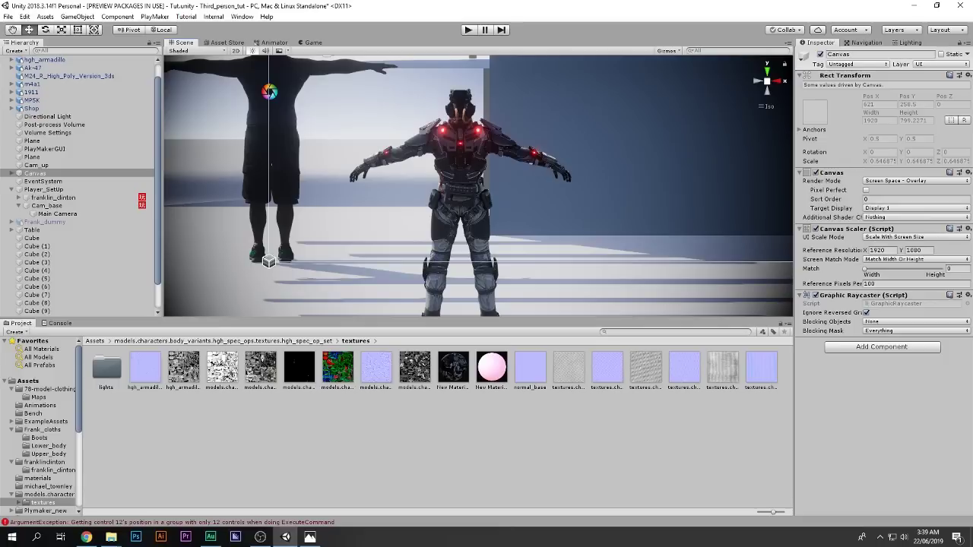
Change the emissive color of the armadillo's lights material, New Material 1, to yellow and inspect the glow from the front
left_click(492, 368)
scroll(882, 190, "down", 2)
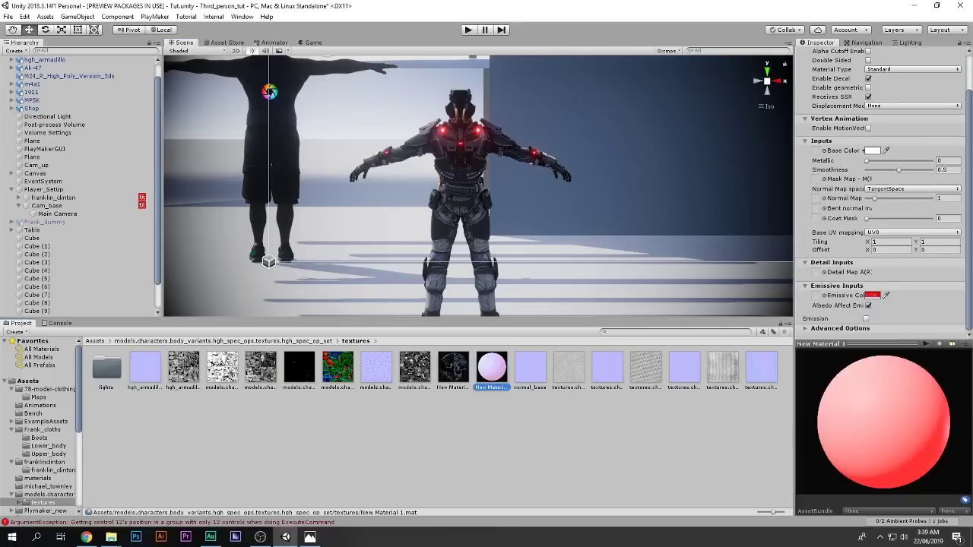
left_click(873, 295)
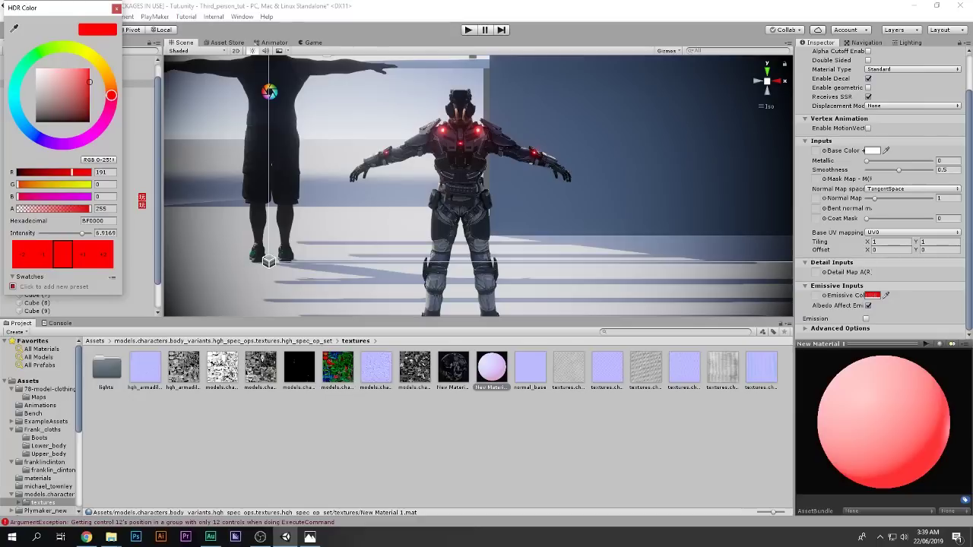
left_click_drag(111, 95, 109, 111)
left_click_drag(64, 143, 48, 48)
left_click_drag(64, 47, 106, 74)
left_click(116, 9)
left_click_drag(327, 168, 684, 175)
left_click_drag(535, 82, 677, 77)
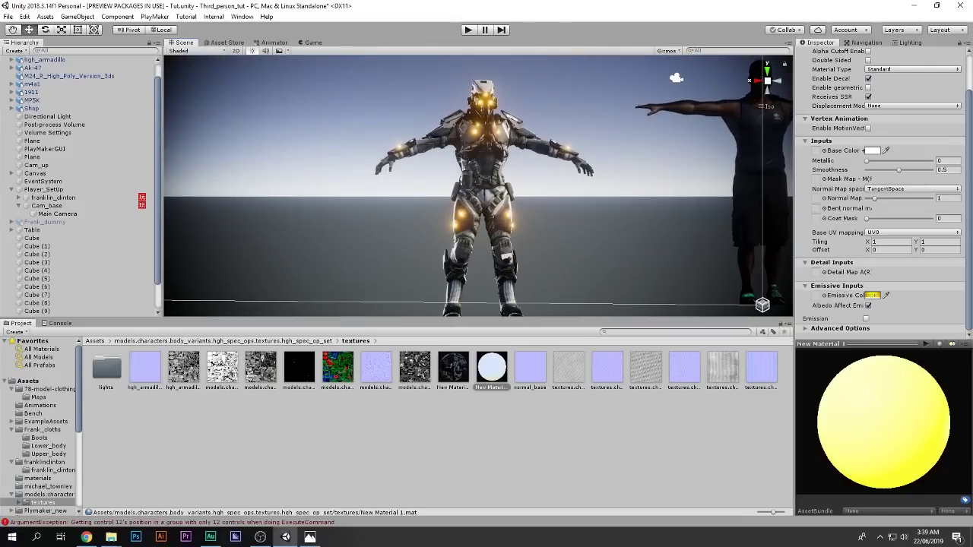
Set the emissive color of New Material 1 to pinkish red BF000F and inspect the armadillo's lights from the side
left_click(873, 296)
mouse_move(106, 75)
left_mouse_down()
mouse_move(50, 48)
mouse_move(38, 54)
mouse_move(87, 52)
mouse_move(105, 72)
mouse_move(92, 131)
mouse_move(111, 99)
left_mouse_up()
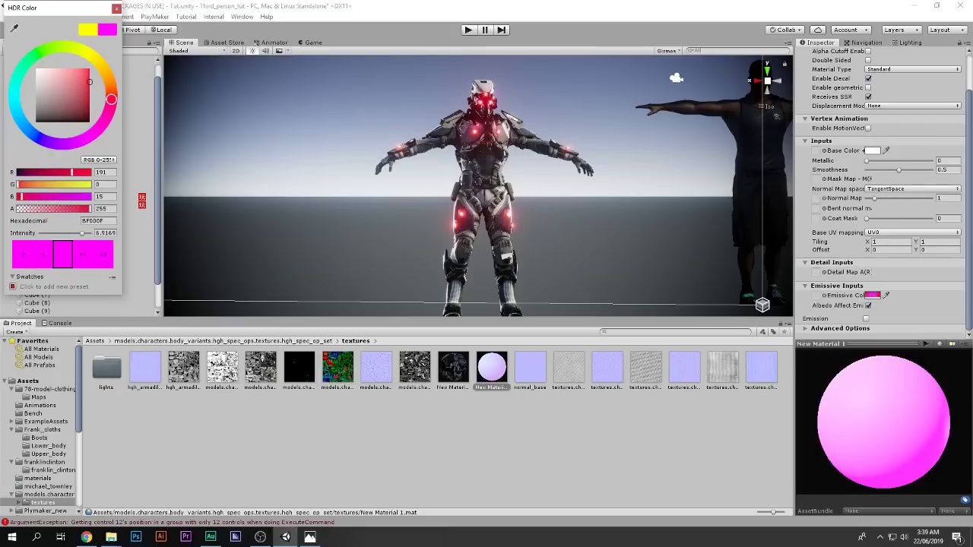
left_click(116, 9)
left_click_drag(502, 182, 433, 192)
left_click_drag(547, 89, 272, 134)
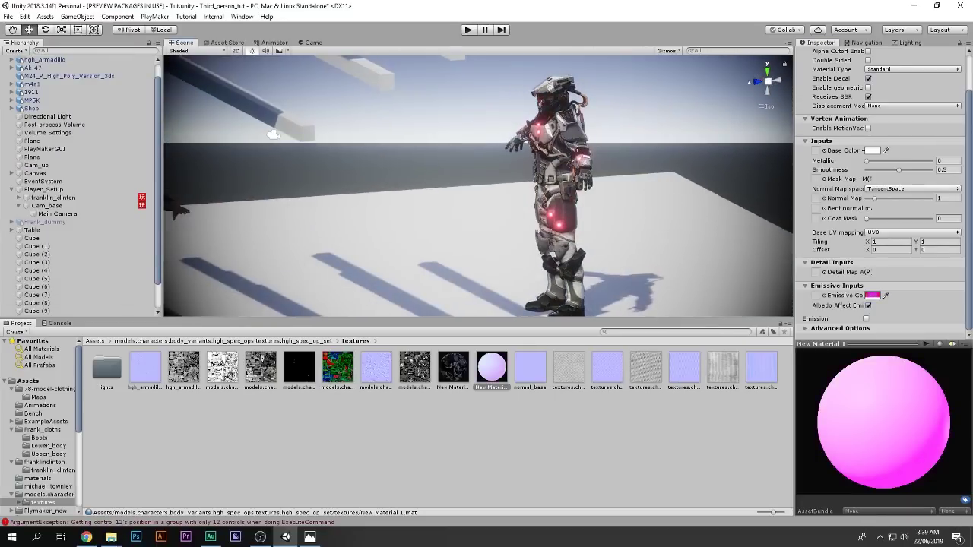